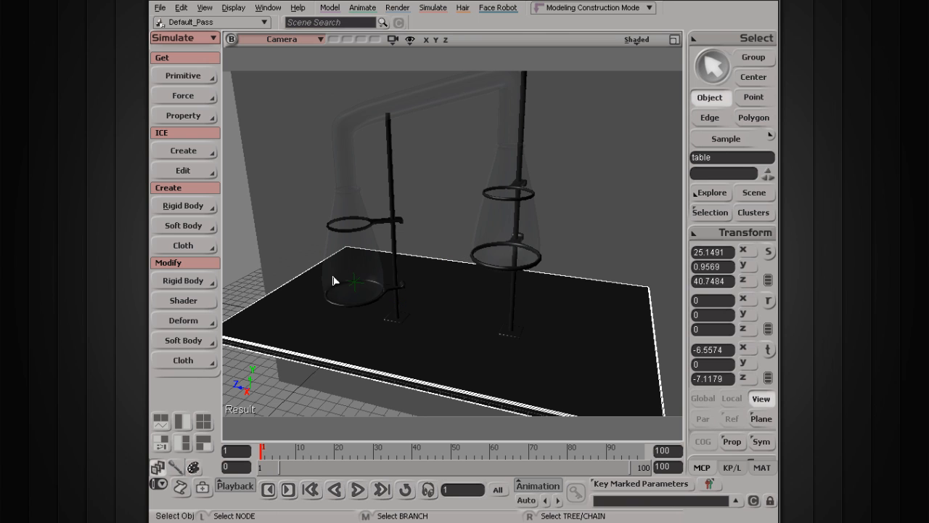
# Step: Region-select the left beaker together with its stand, base, clips and the null inside it
pyautogui.press('s')
pyautogui.moveTo(336, 318); pyautogui.dragTo(386, 313)
pyautogui.moveTo(336, 250); pyautogui.dragTo(450, 331)
pyautogui.moveTo(339, 202); pyautogui.dragTo(391, 281)
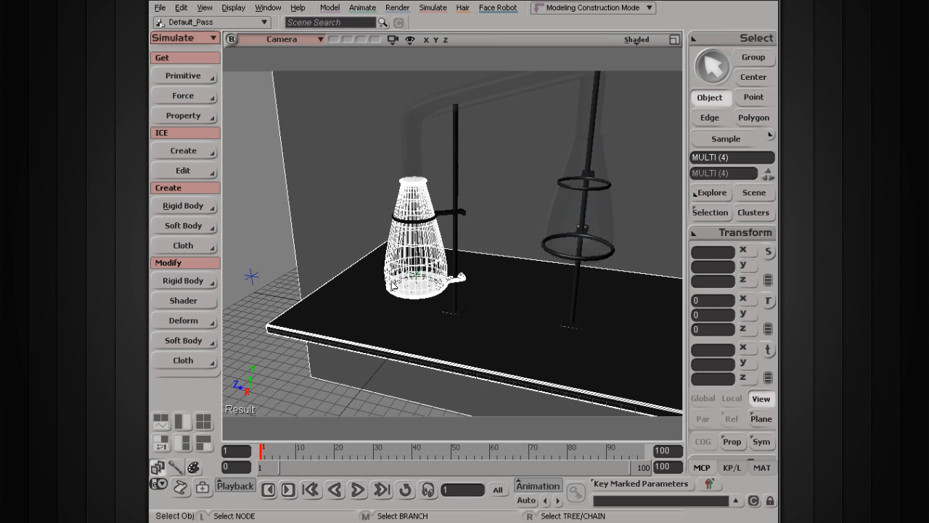
pyautogui.moveTo(352, 212); pyautogui.dragTo(465, 240)
pyautogui.moveTo(482, 209); pyautogui.dragTo(399, 328)
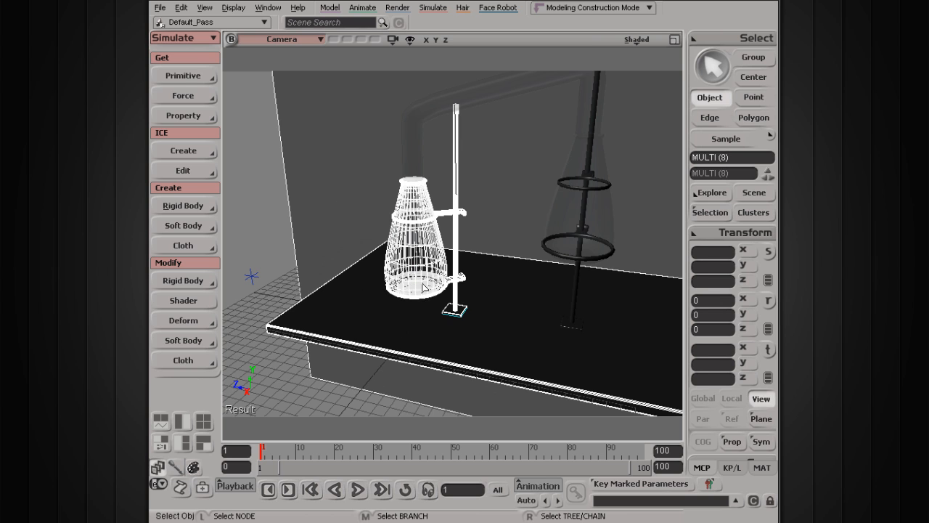
pyautogui.click(425, 287)
pyautogui.scroll(3, 392, 254)
pyautogui.scroll(-3, 382, 246)
pyautogui.moveTo(334, 194); pyautogui.dragTo(469, 320)
pyautogui.moveTo(407, 283)
pyautogui.mouseDown(button='right')
pyautogui.moveTo(416, 276)
pyautogui.moveTo(412, 292)
pyautogui.moveTo(418, 279)
pyautogui.mouseUp(button='right')
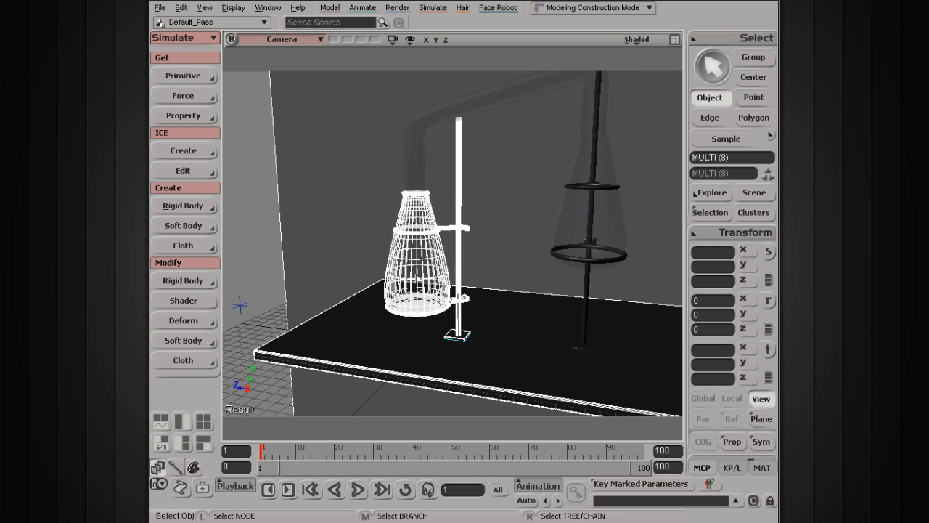
# Step: Add the connecting tube, the right beaker and its upper clip to the current selection
pyautogui.press('shift')
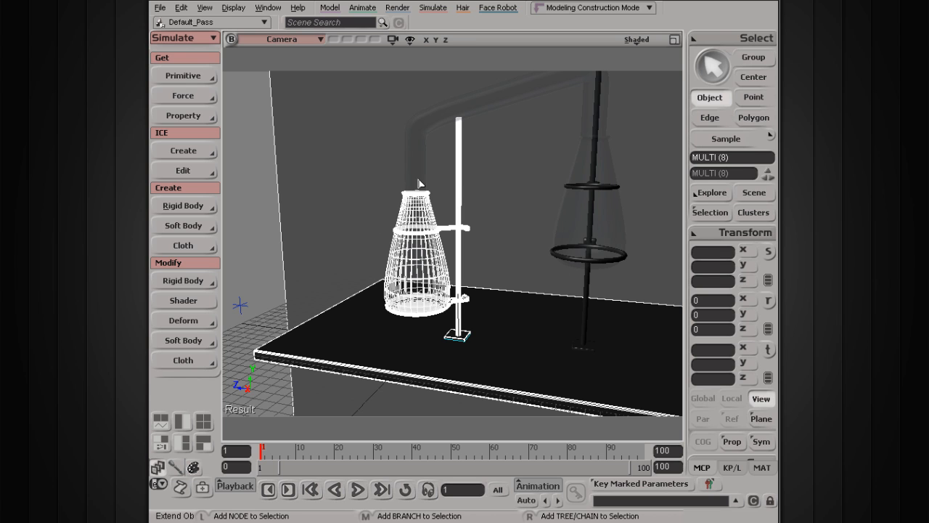
pyautogui.keyDown('shift'); pyautogui.click(418, 183); pyautogui.keyUp('shift')
pyautogui.keyDown('shift'); pyautogui.click(599, 165); pyautogui.keyUp('shift')
pyautogui.keyDown('shift'); pyautogui.click(593, 190); pyautogui.keyUp('shift')
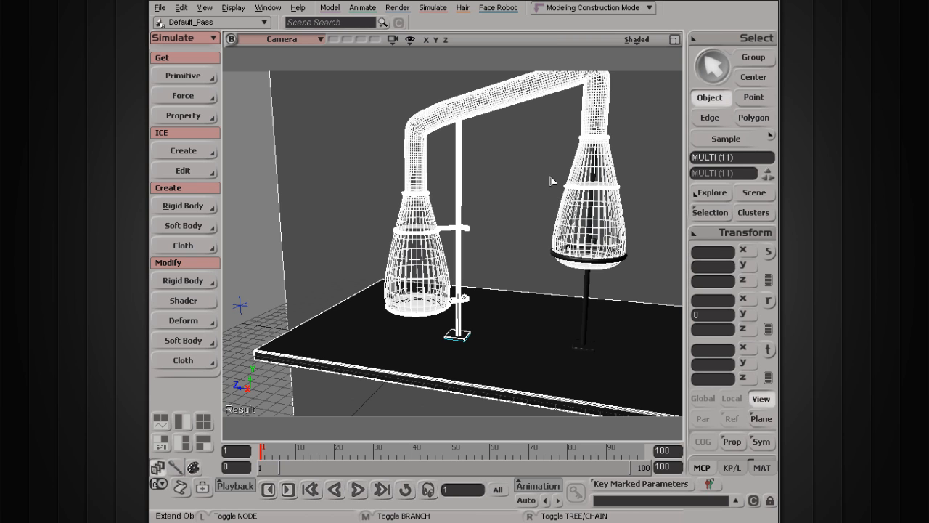
# Step: Toggle the tube, the right beaker and the regions around the apparatus in and out of the selection
pyautogui.keyDown('ctrl'); pyautogui.click(579, 180); pyautogui.keyUp('ctrl')
pyautogui.keyDown('ctrl'); pyautogui.click(596, 98); pyautogui.keyUp('ctrl')
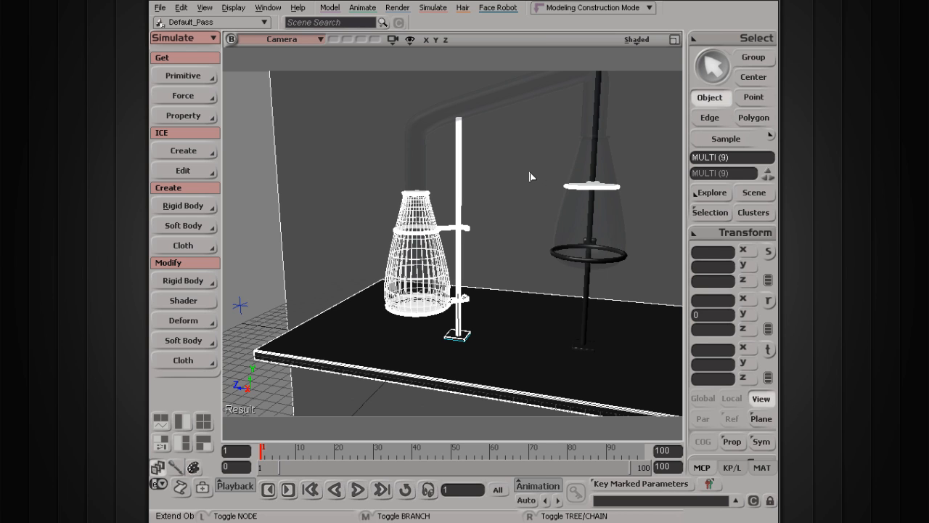
pyautogui.keyDown('shift'); pyautogui.click(571, 242); pyautogui.keyUp('shift')
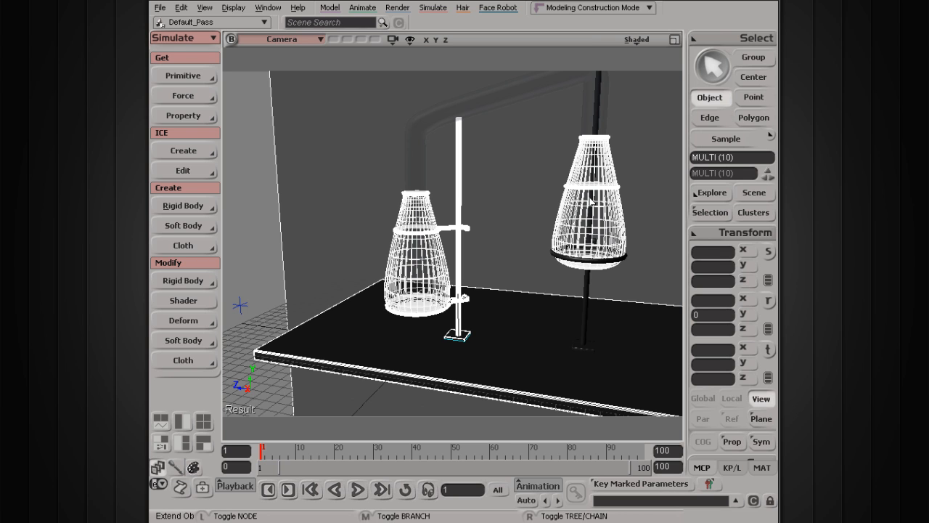
pyautogui.keyDown('ctrl'); pyautogui.moveTo(356, 91); pyautogui.dragTo(655, 267); pyautogui.keyUp('ctrl')
pyautogui.keyDown('ctrl'); pyautogui.moveTo(362, 101); pyautogui.dragTo(627, 256); pyautogui.keyUp('ctrl')
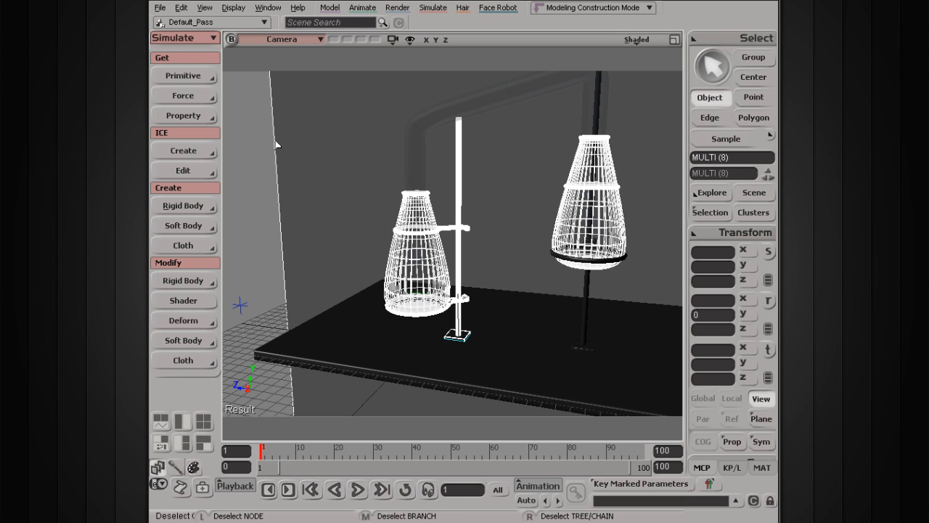
# Step: Deselect the beakers, clips, left stand and backdrop until nothing in the scene is selected
pyautogui.keyDown('ctrl'); pyautogui.keyDown('shift'); pyautogui.moveTo(381, 142); pyautogui.dragTo(590, 181); pyautogui.keyUp('shift'); pyautogui.keyUp('ctrl')
pyautogui.keyDown('ctrl'); pyautogui.keyDown('shift'); pyautogui.click(594, 173); pyautogui.keyUp('shift'); pyautogui.keyUp('ctrl')
pyautogui.keyDown('ctrl'); pyautogui.keyDown('shift'); pyautogui.click(590, 189); pyautogui.keyUp('shift'); pyautogui.keyUp('ctrl')
pyautogui.keyDown('ctrl'); pyautogui.keyDown('shift'); pyautogui.moveTo(481, 180); pyautogui.dragTo(453, 343); pyautogui.keyUp('shift'); pyautogui.keyUp('ctrl')
pyautogui.keyDown('ctrl'); pyautogui.keyDown('shift'); pyautogui.moveTo(238, 119); pyautogui.dragTo(263, 189); pyautogui.keyUp('shift'); pyautogui.keyUp('ctrl')
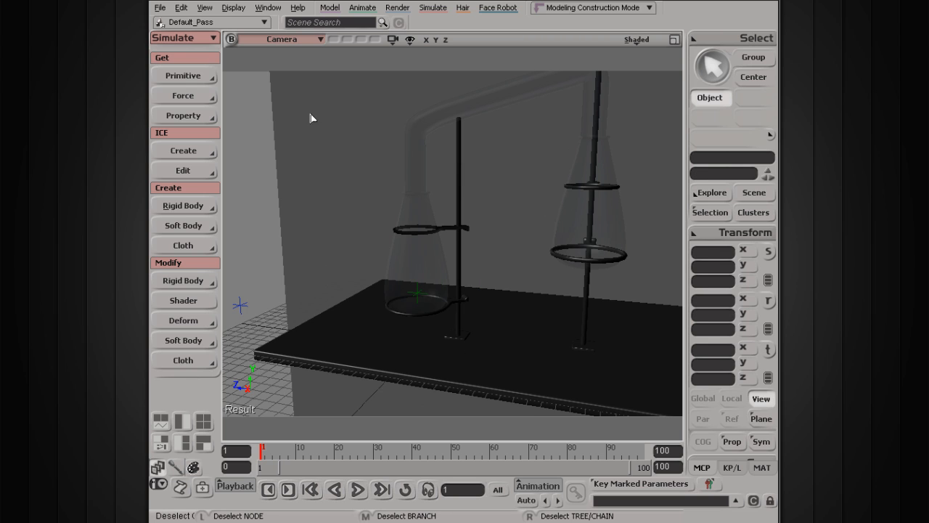
# Step: Select the left beaker and extend the selection to the table, its stand, base and both clips
pyautogui.click(417, 296)
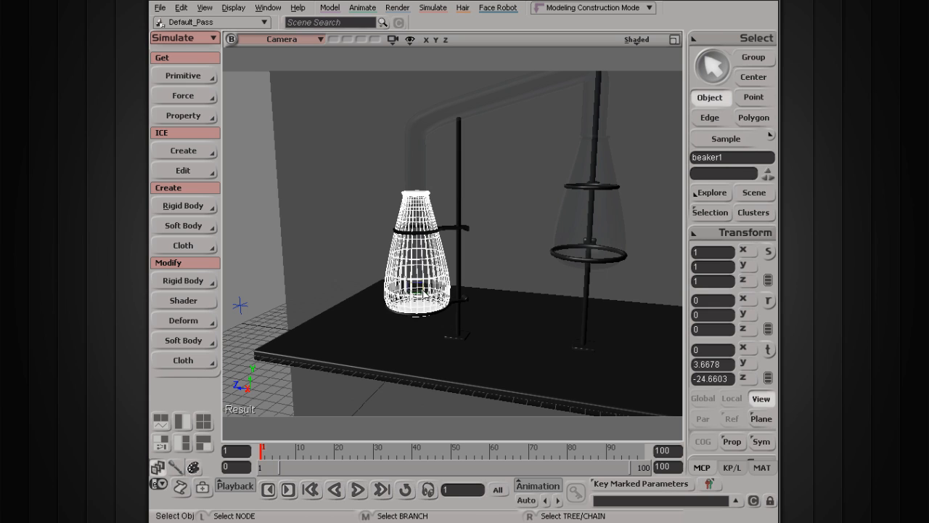
pyautogui.keyDown('shift'); pyautogui.click(409, 351); pyautogui.keyUp('shift')
pyautogui.keyDown('shift'); pyautogui.click(458, 256); pyautogui.keyUp('shift')
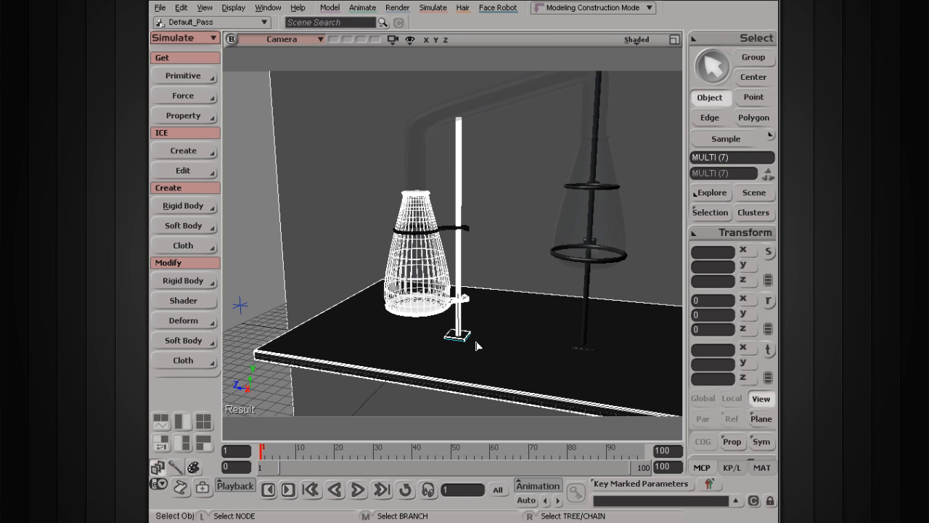
pyautogui.keyDown('shift'); pyautogui.moveTo(351, 229); pyautogui.dragTo(449, 328); pyautogui.keyUp('shift')
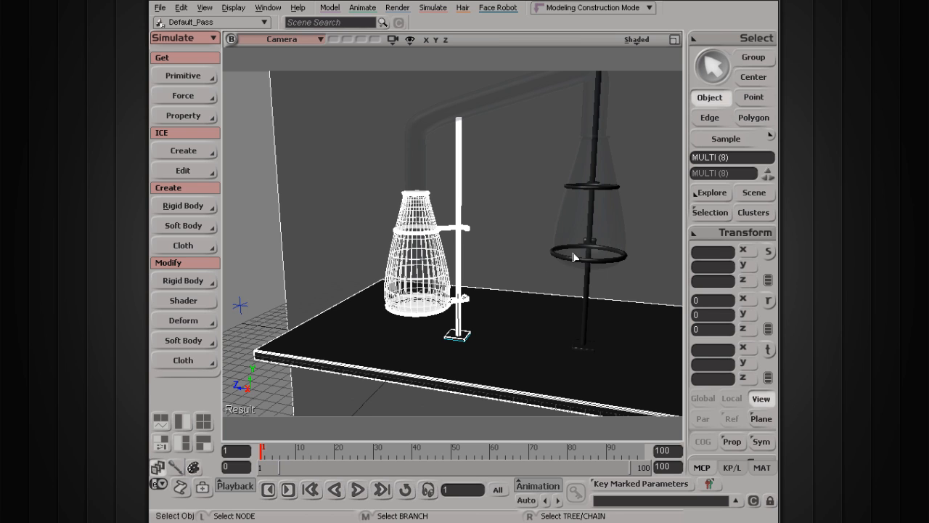
# Step: Select individual objects in the scene hierarchy list, such as table, the clips and backdrop, ending with null
pyautogui.click(742, 195)
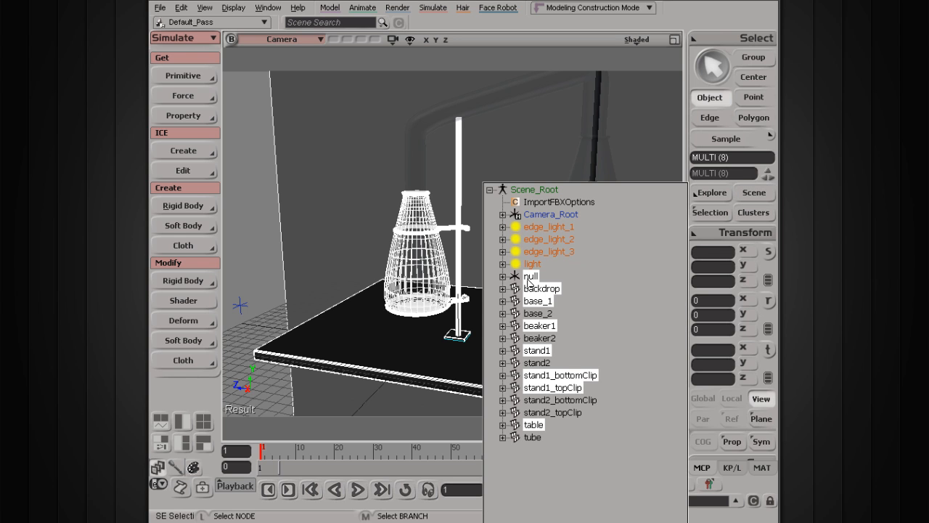
pyautogui.click(539, 426)
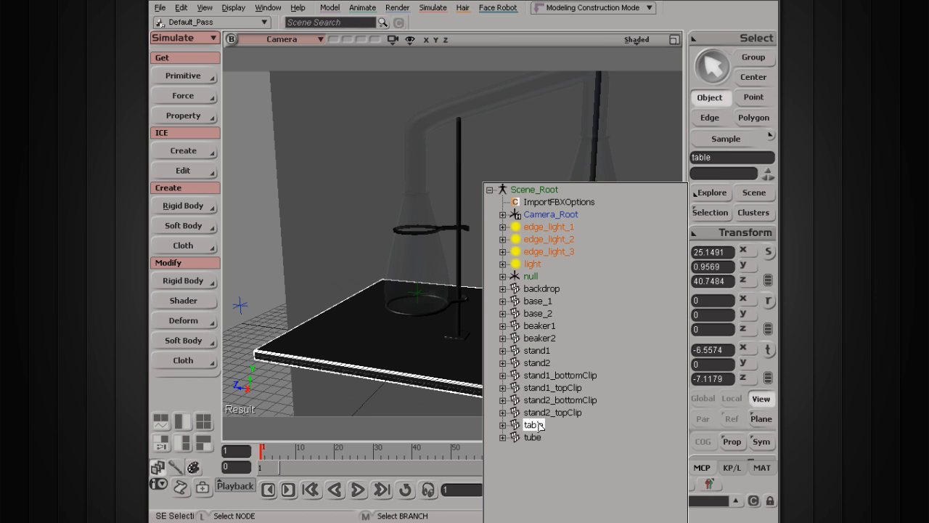
pyautogui.click(545, 413)
pyautogui.click(548, 400)
pyautogui.click(544, 376)
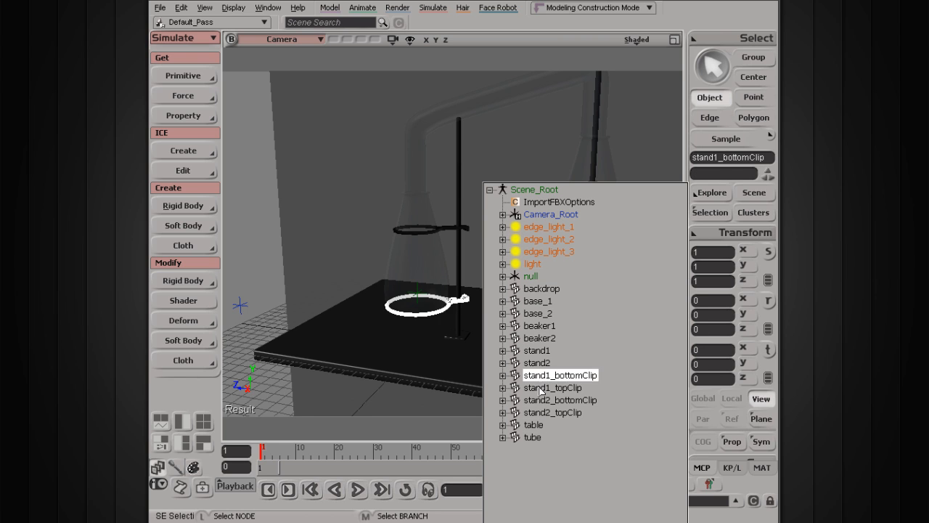
pyautogui.click(537, 386)
pyautogui.click(546, 289)
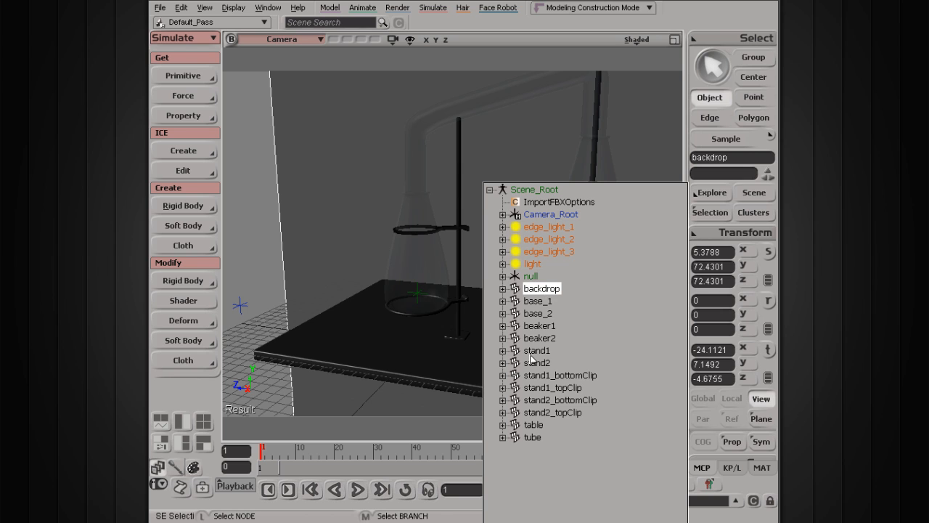
pyautogui.click(533, 277)
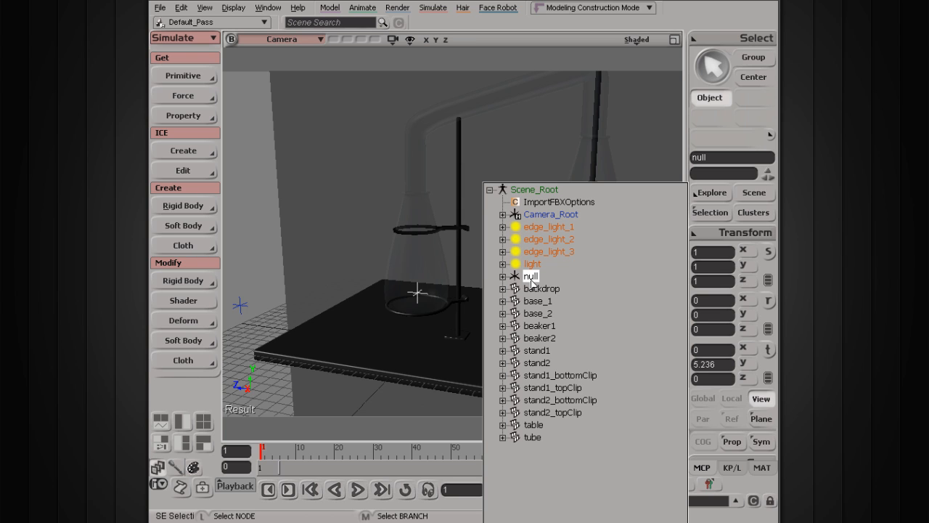
pyautogui.click(755, 192)
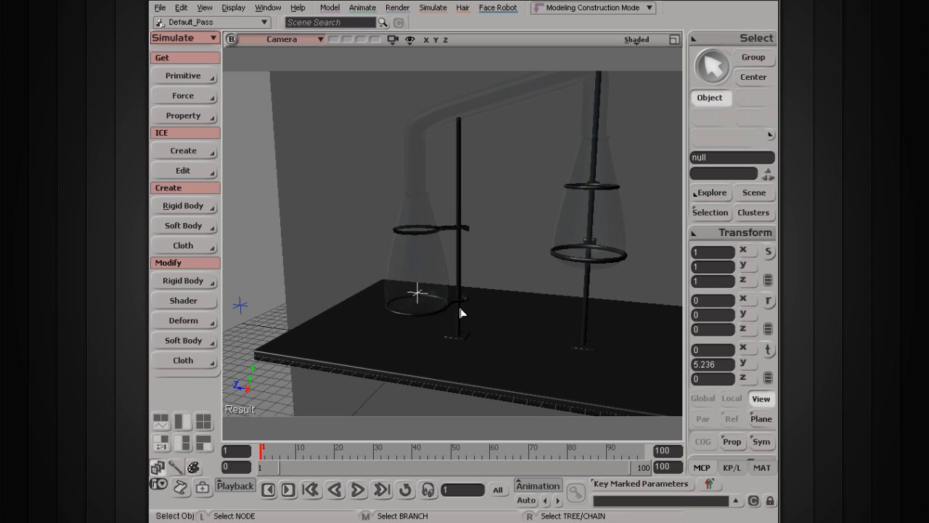
# Step: Open a floating Explorer of the scene, browse its objects, and close it with null selected
pyautogui.press('8')
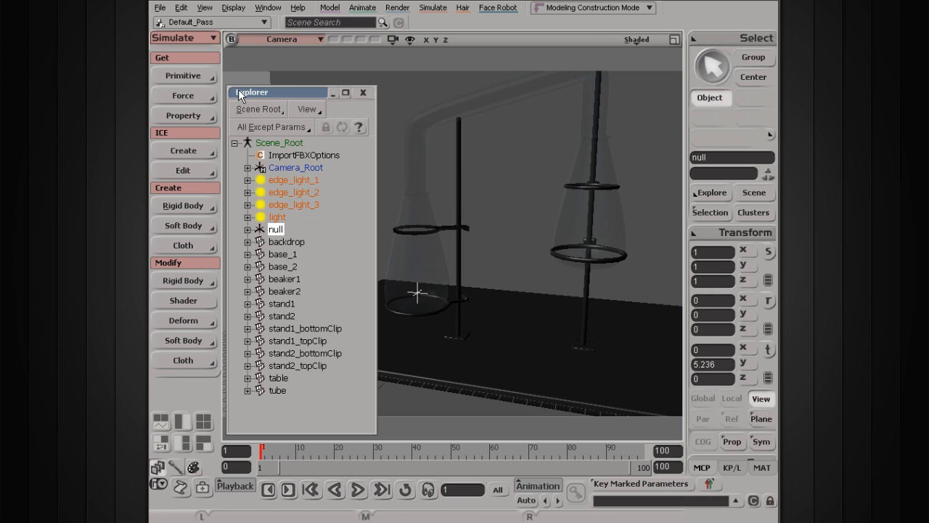
pyautogui.moveTo(265, 93); pyautogui.dragTo(560, 94)
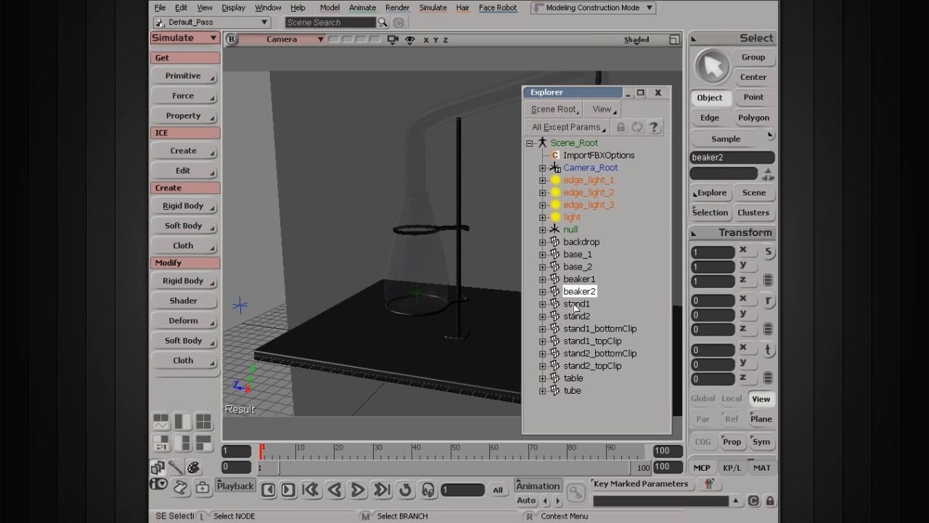
pyautogui.press('s')
pyautogui.moveTo(371, 228); pyautogui.dragTo(341, 234, button='right')
pyautogui.click(658, 93)
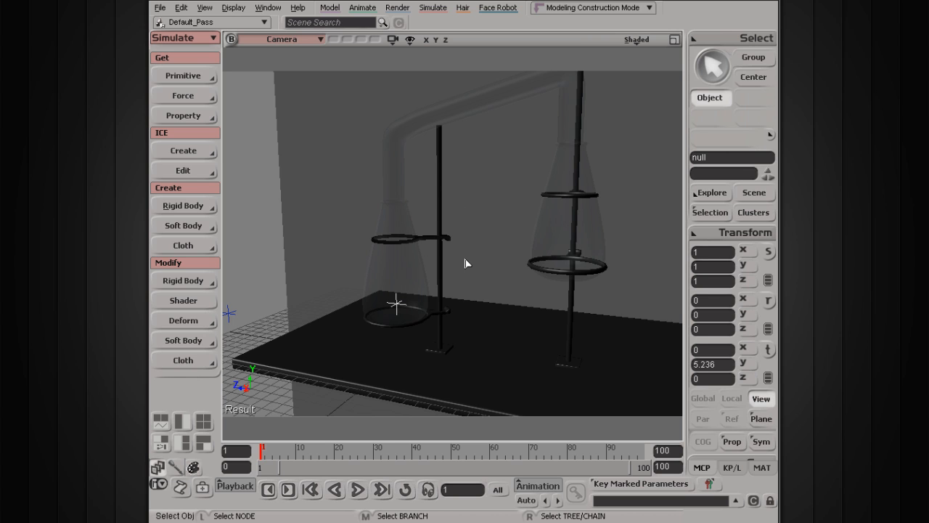
pyautogui.click(203, 8)
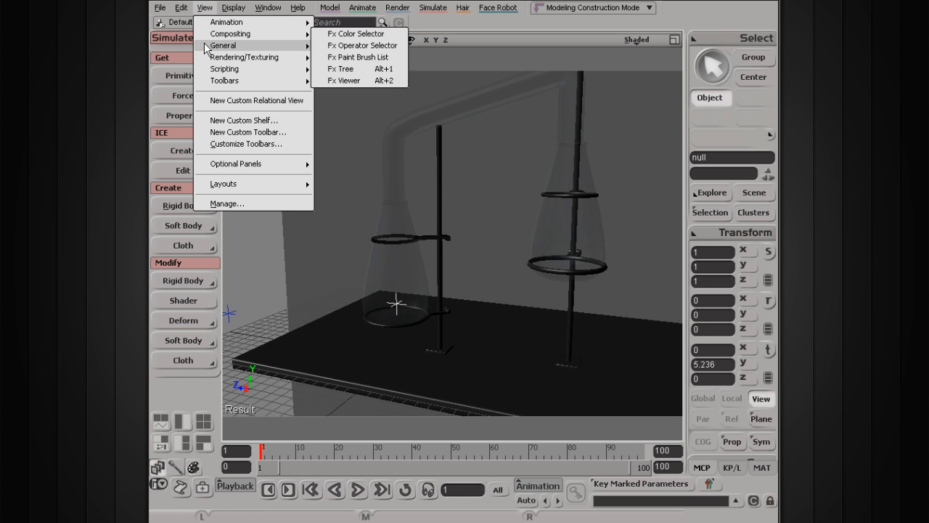
pyautogui.moveTo(222, 35)
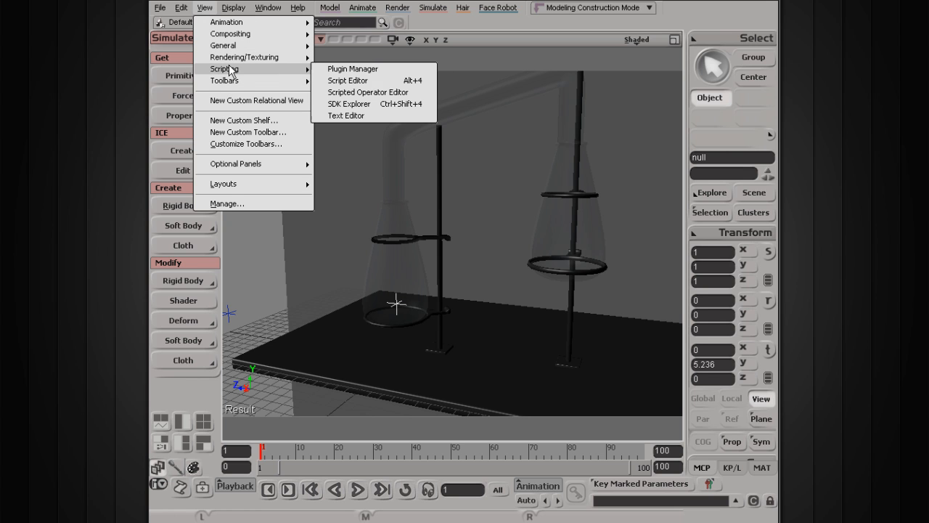
pyautogui.moveTo(228, 84)
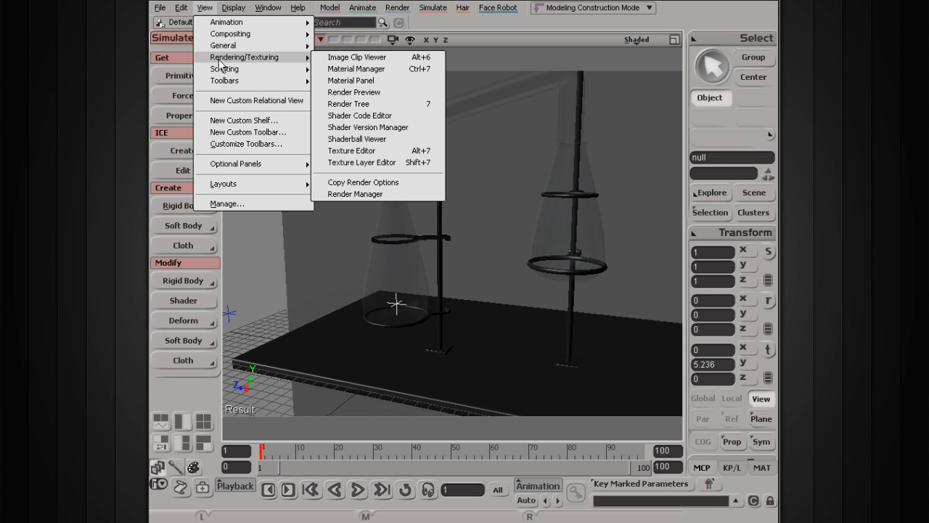
pyautogui.click(204, 9)
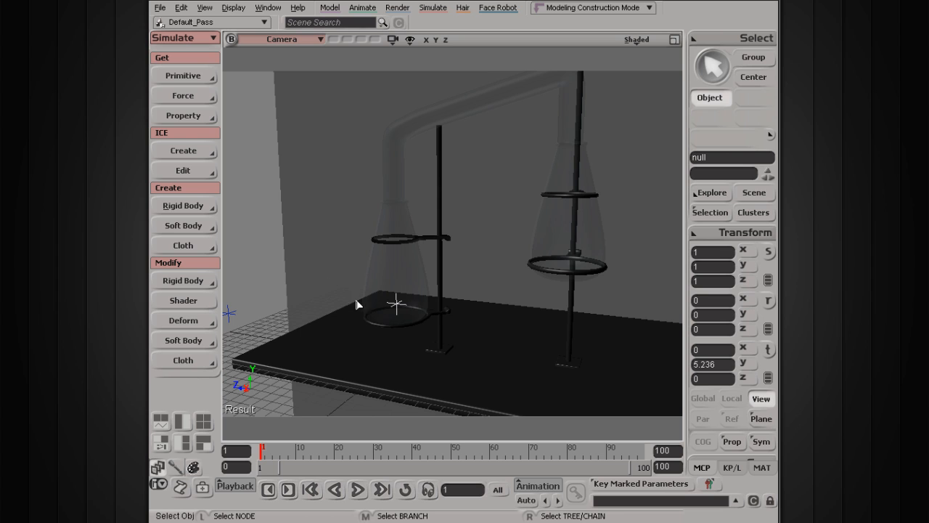
# Step: Region-select the objects around the left beaker and narrow the selection to null using the selected objects list
pyautogui.moveTo(332, 247); pyautogui.dragTo(469, 366)
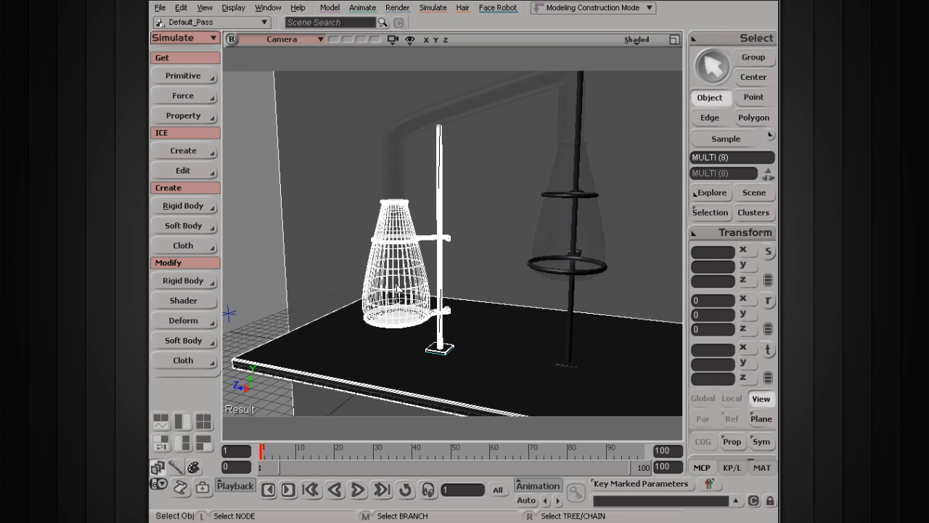
pyautogui.hotkey('shift', 'F3')
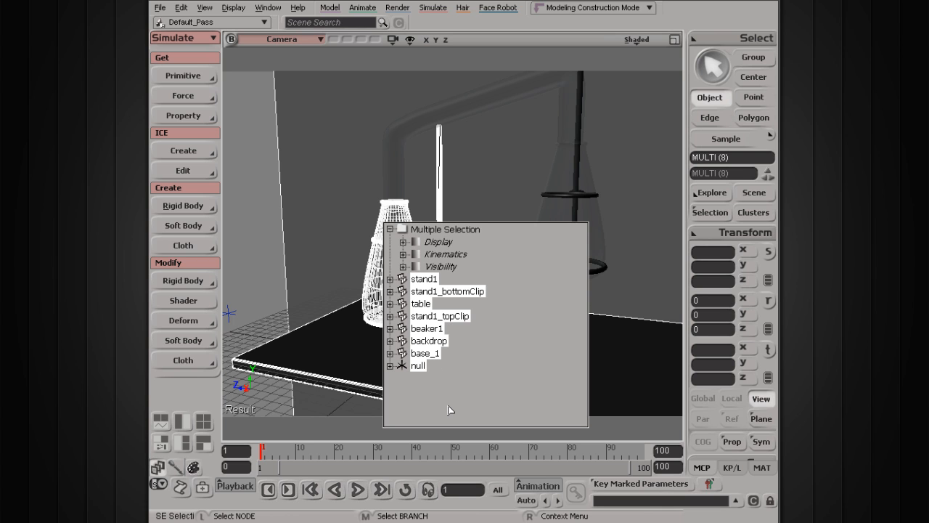
pyautogui.click(419, 366)
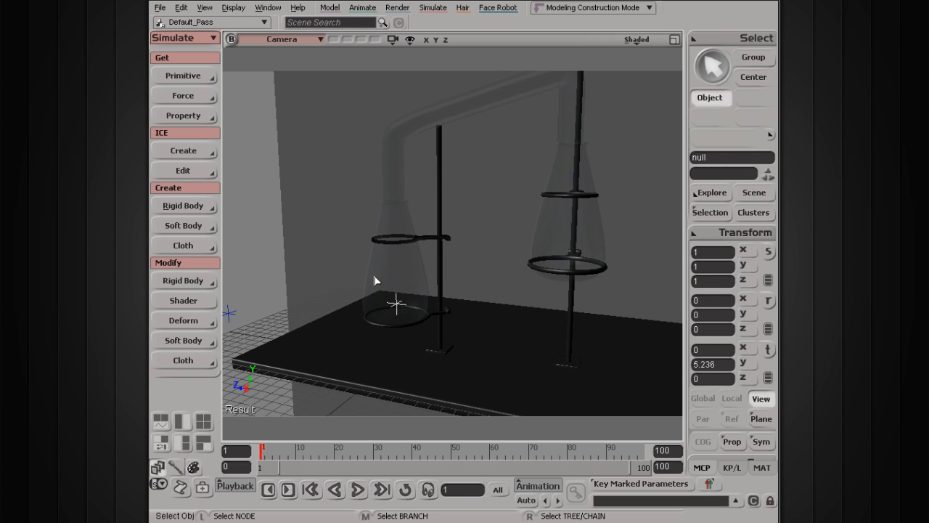
# Step: Emit ICE particles from the selected null and play the simulation
pyautogui.click(430, 9)
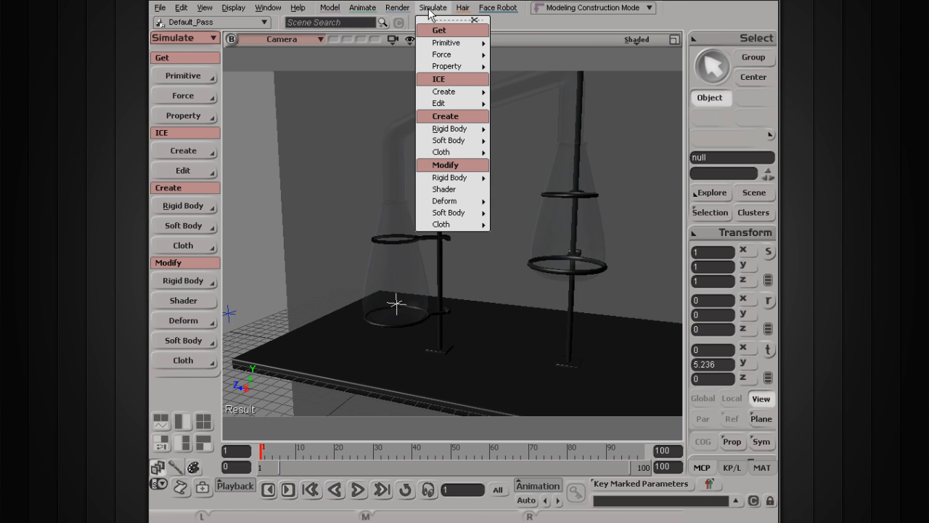
pyautogui.moveTo(445, 96)
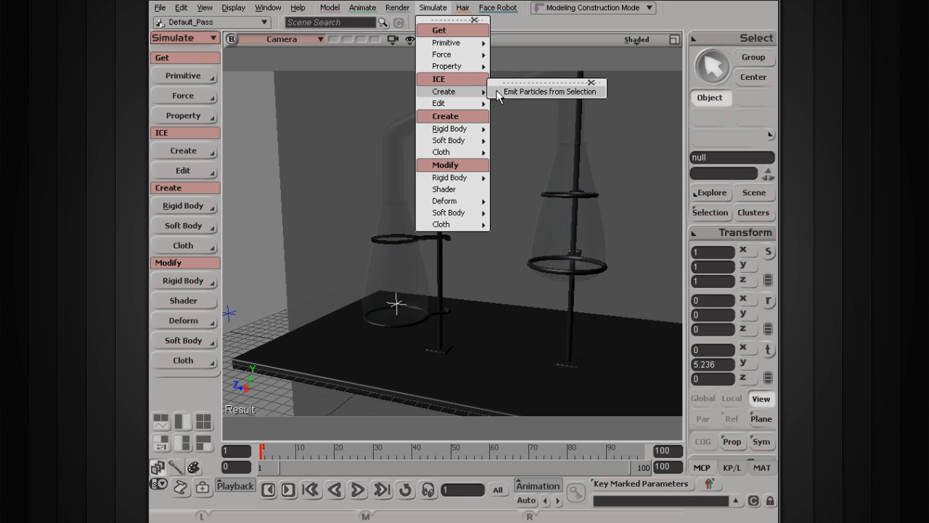
pyautogui.click(570, 91)
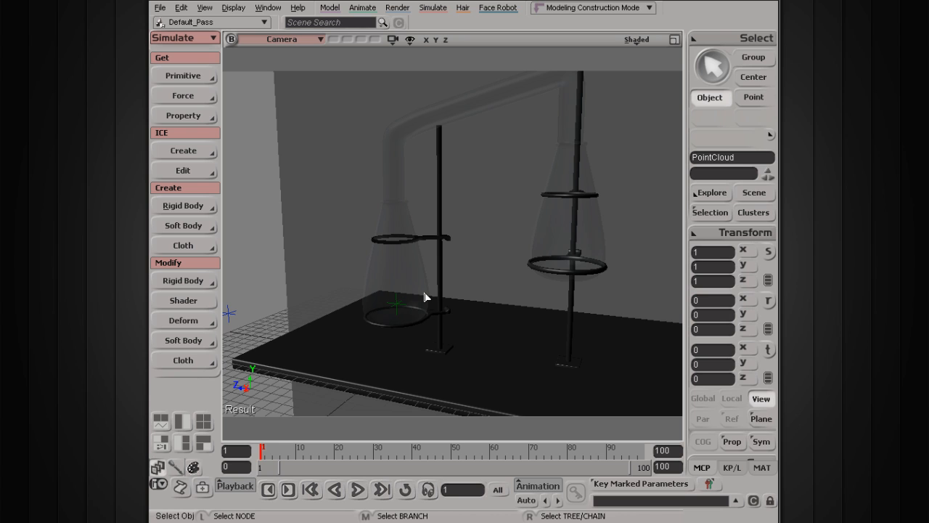
pyautogui.click(358, 490)
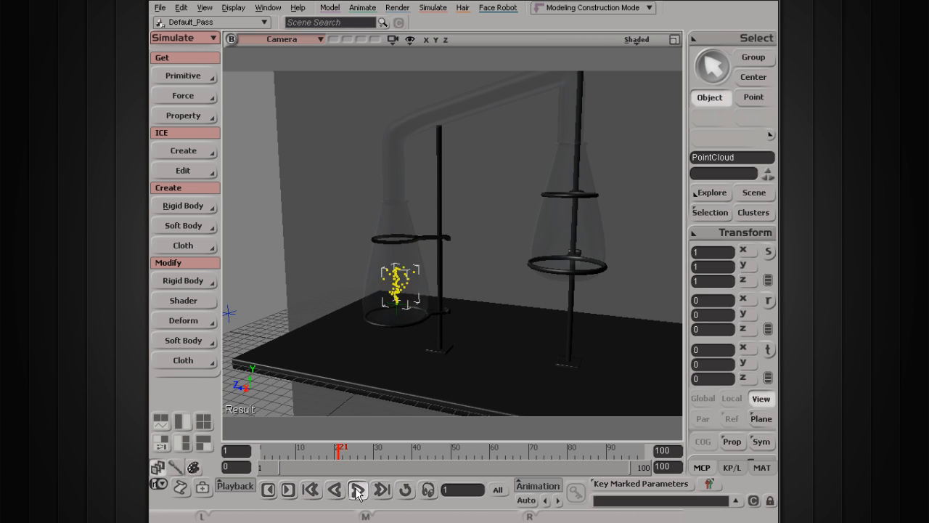
# Step: Region-select the base of the left beaker and pick only the null emitter from the selected objects
pyautogui.click(397, 313)
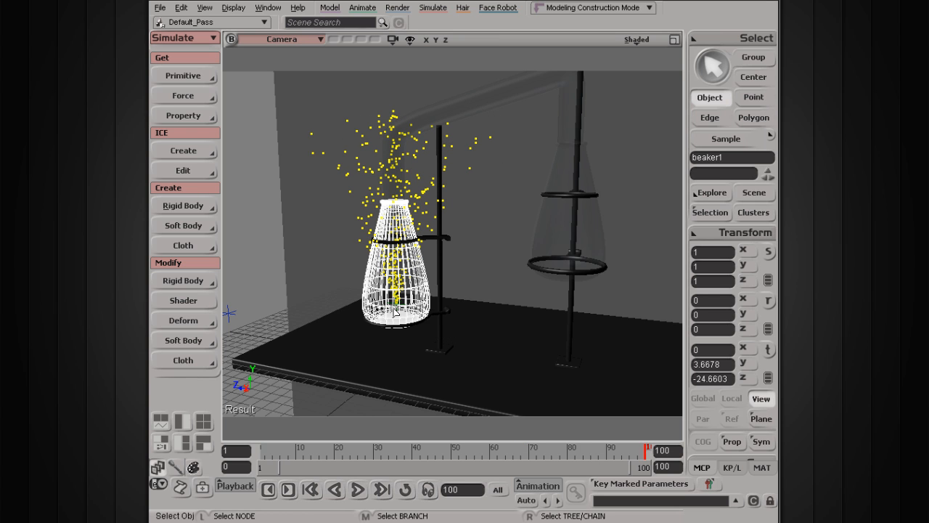
pyautogui.moveTo(398, 311); pyautogui.dragTo(407, 316)
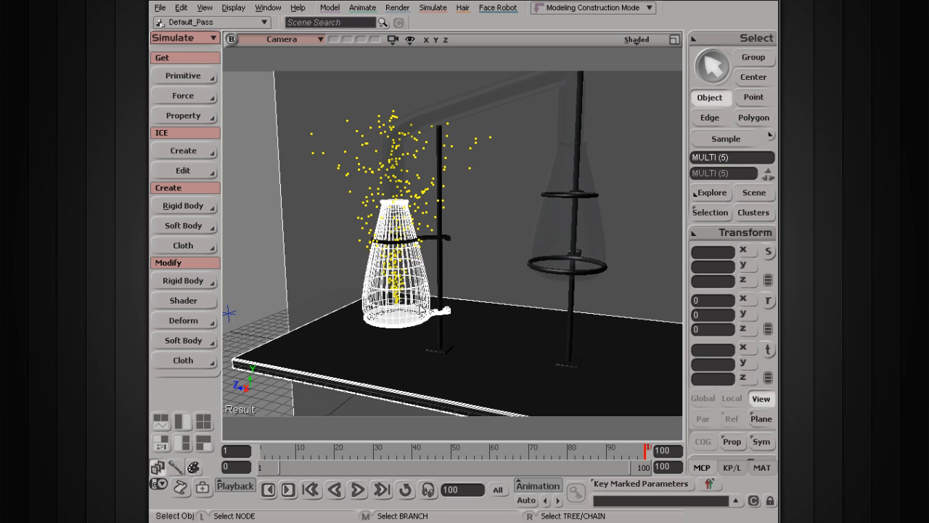
pyautogui.press('F3')
pyautogui.click(455, 412)
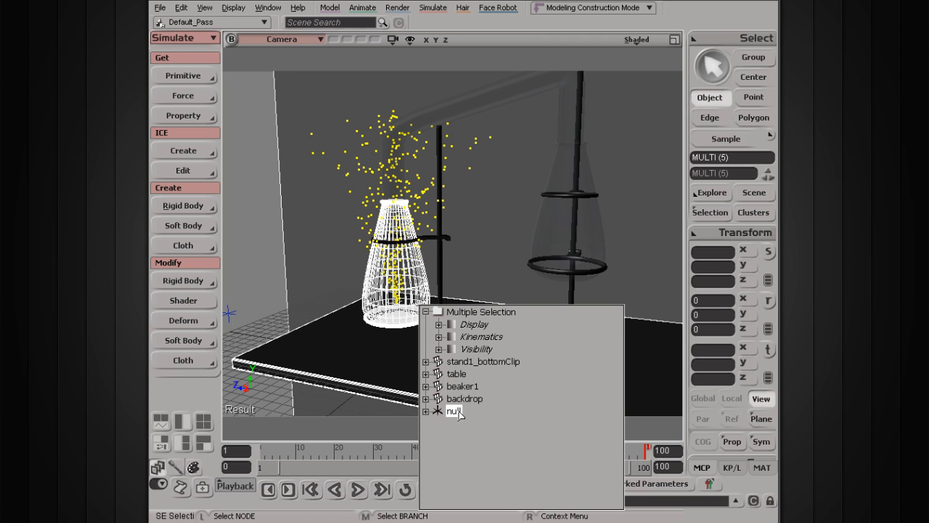
# Step: Translate the null emitter along its X axis to about 0.65 and play the particle simulation
pyautogui.moveTo(342, 451); pyautogui.dragTo(319, 451)
pyautogui.press('v')
pyautogui.moveTo(372, 325)
pyautogui.mouseDown()
pyautogui.moveTo(359, 329)
pyautogui.moveTo(366, 330)
pyautogui.mouseUp()
pyautogui.click(358, 489)
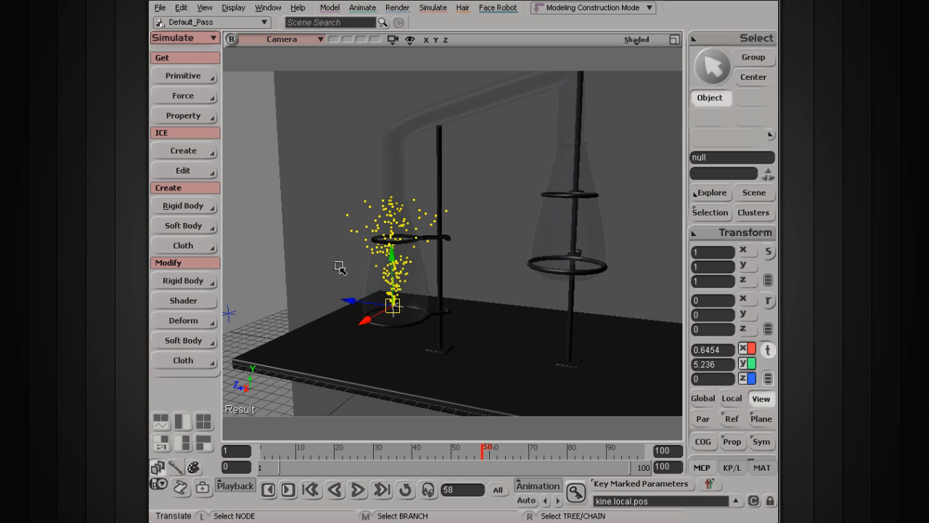
# Step: Move the null along X to about 0.01 inside the left beaker's base and replay the simulation
pyautogui.press('s')
pyautogui.moveTo(347, 307); pyautogui.dragTo(477, 265, button='right')
pyautogui.moveTo(460, 289); pyautogui.dragTo(440, 297)
pyautogui.press('s')
pyautogui.moveTo(442, 297); pyautogui.dragTo(382, 311, button='right')
pyautogui.press('v')
pyautogui.click(358, 490)
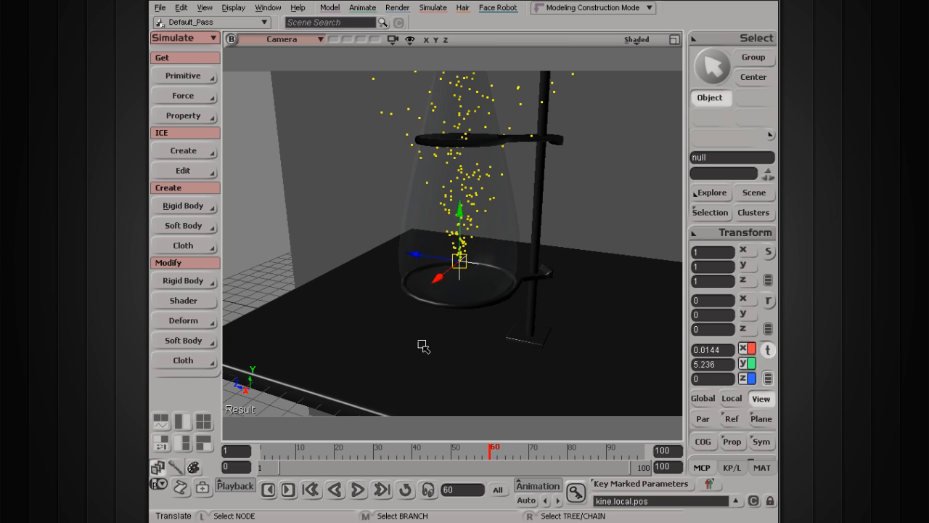
pyautogui.scroll(-4, 392, 306)
pyautogui.scroll(5, 392, 306)
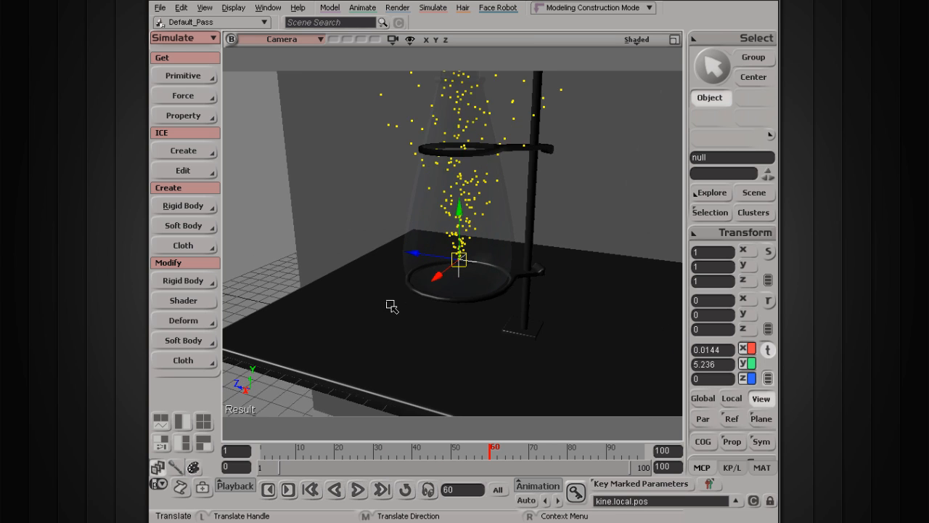
pyautogui.scroll(-4, 392, 306)
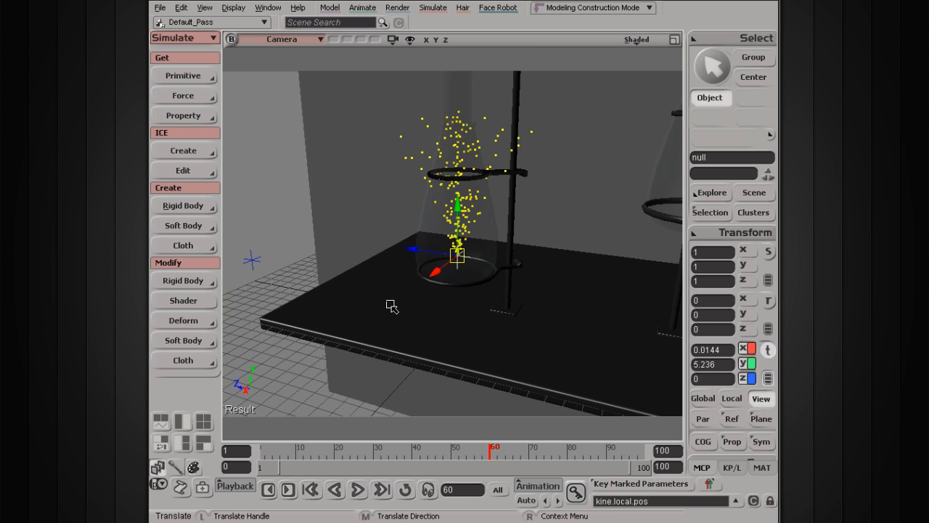
pyautogui.scroll(-2, 392, 307)
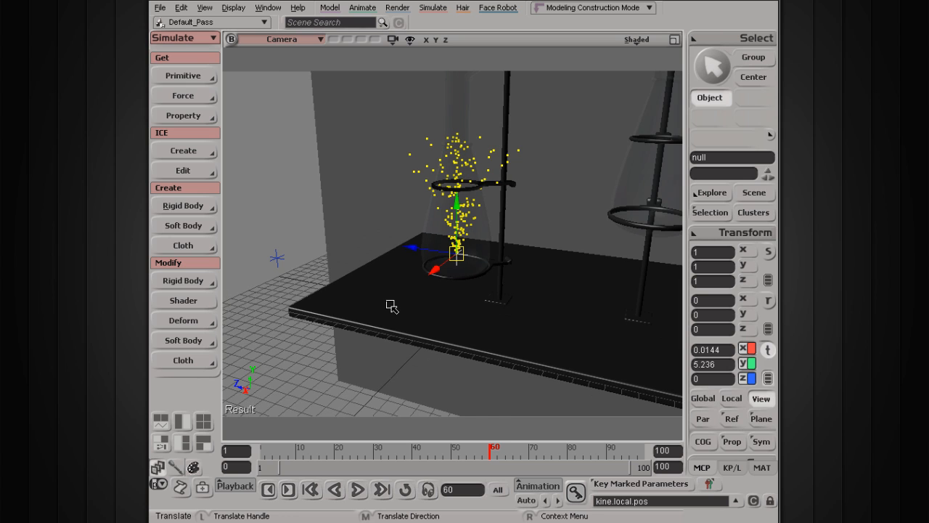
pyautogui.press('space')
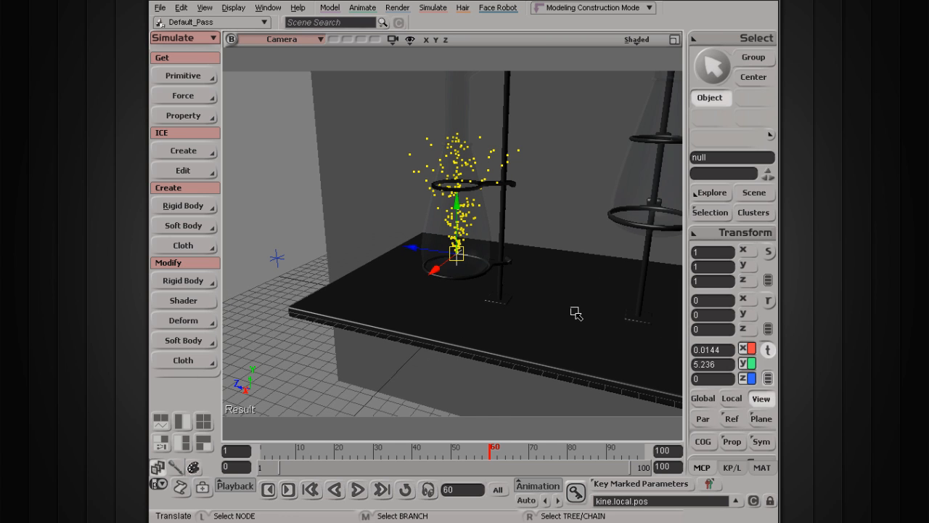
pyautogui.press('s')
pyautogui.moveTo(574, 290); pyautogui.dragTo(489, 304)
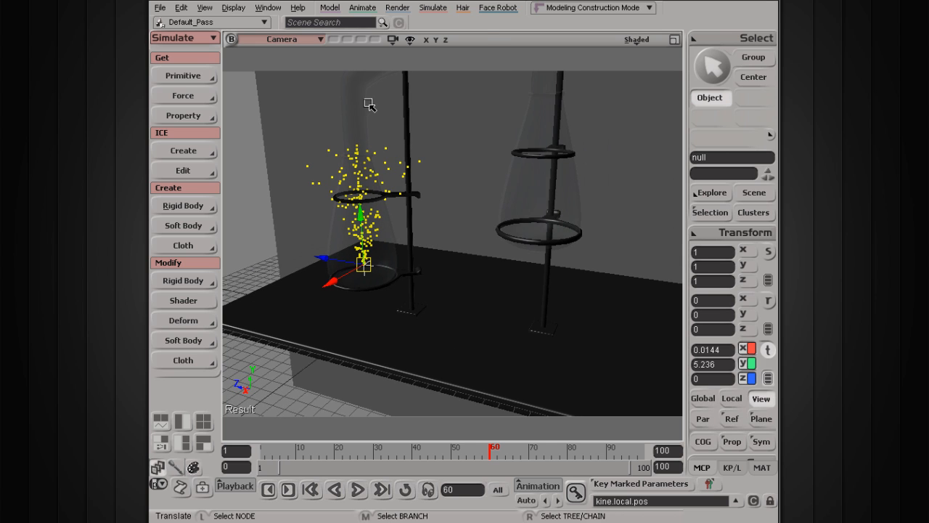
# Step: Look up the ICE Emit Particles from Selection command without running it, and play the existing particle simulation again
pyautogui.click(432, 8)
pyautogui.moveTo(457, 92)
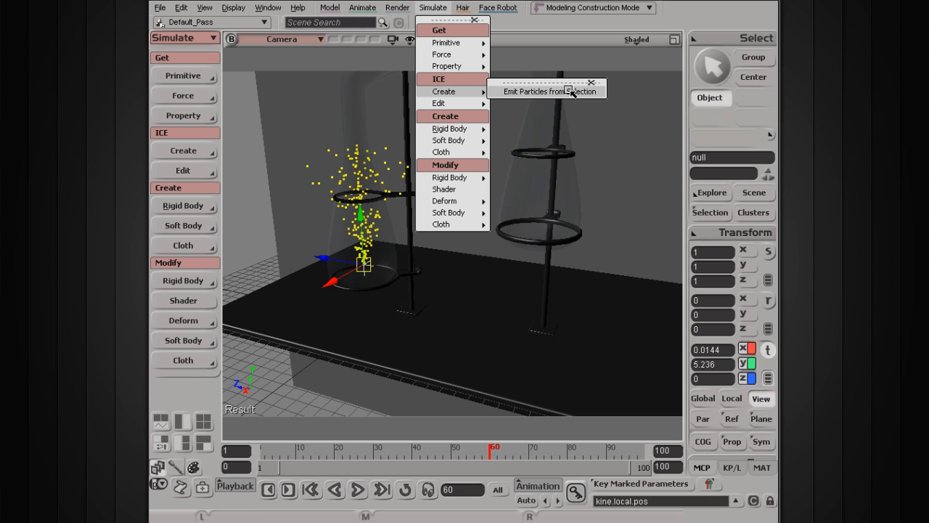
pyautogui.click(562, 38)
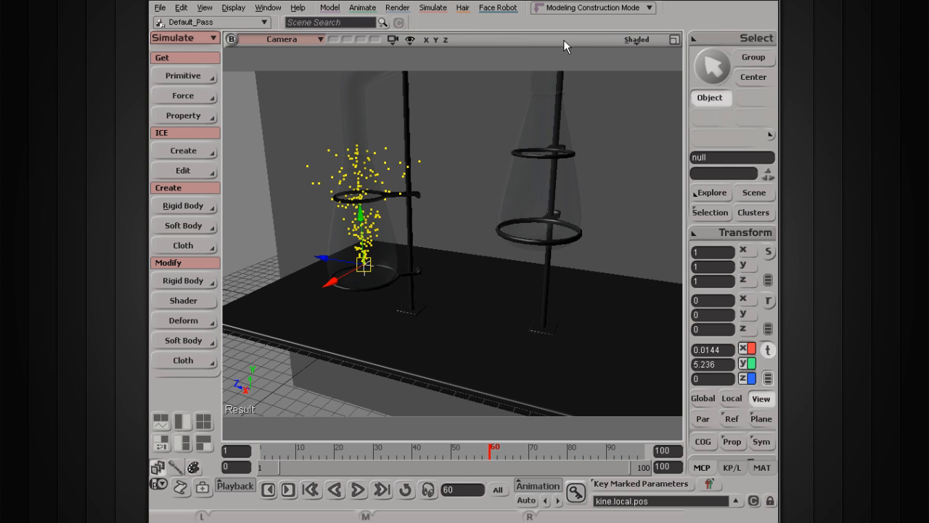
pyautogui.click(358, 490)
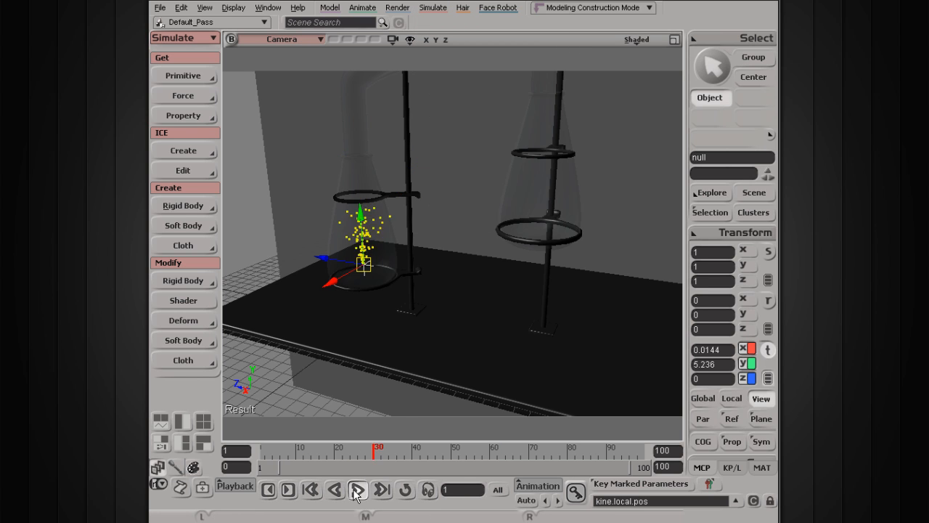